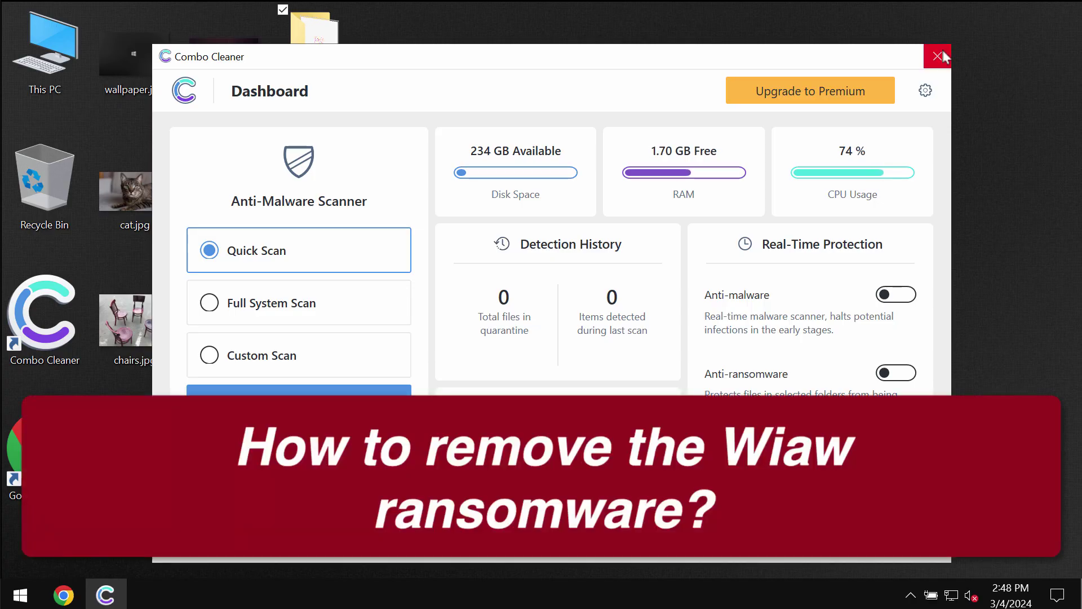
# - Close the Combo Cleaner dashboard window to reveal the desktop photos
pyautogui.click(938, 55)
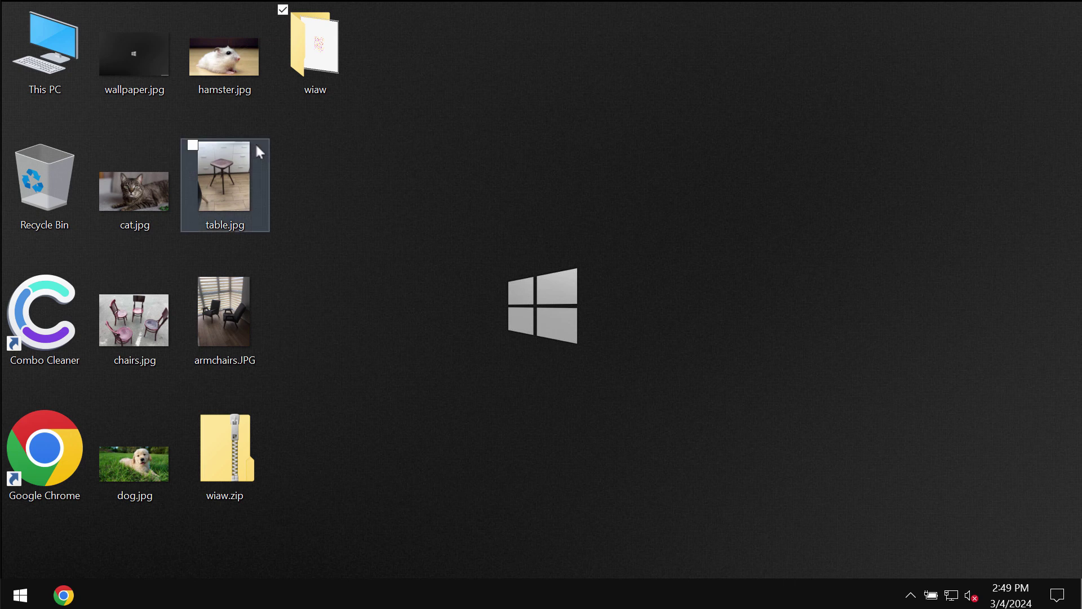
pyautogui.doubleClick(240, 154)
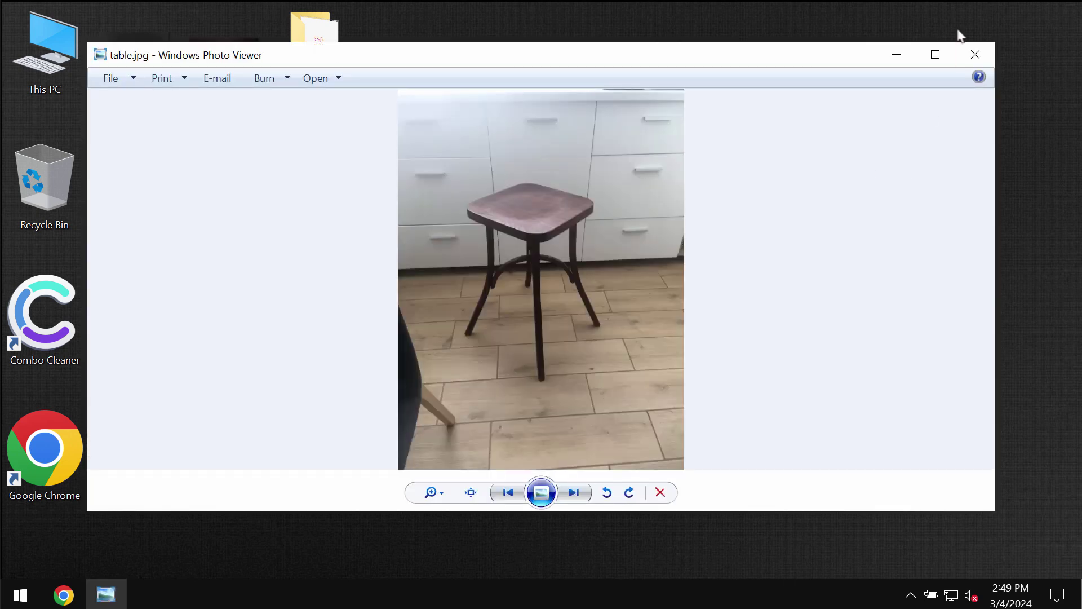
pyautogui.click(976, 57)
pyautogui.doubleClick(225, 38)
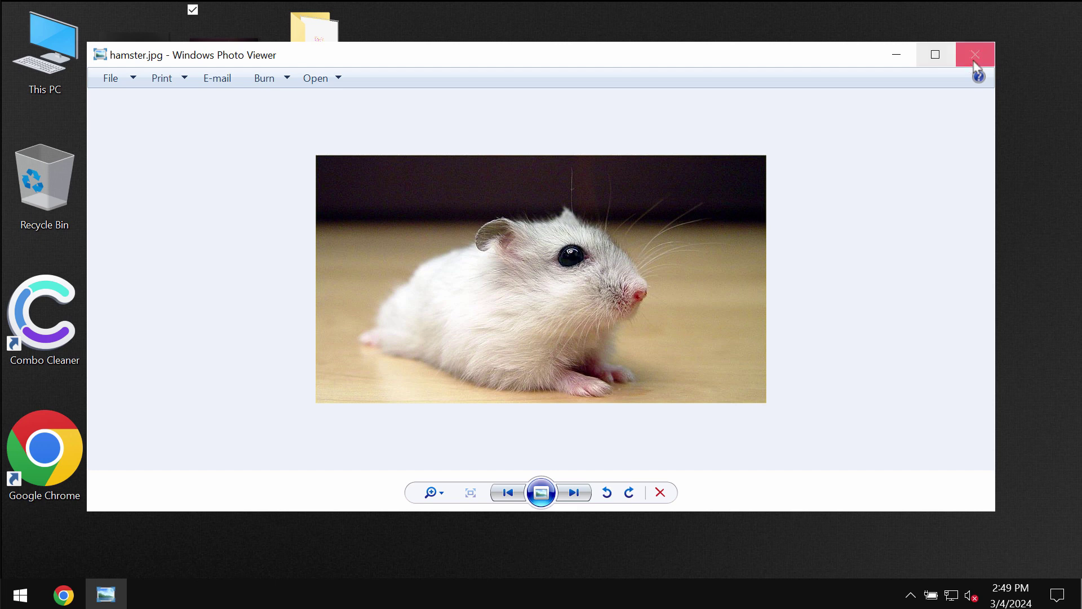
pyautogui.click(975, 54)
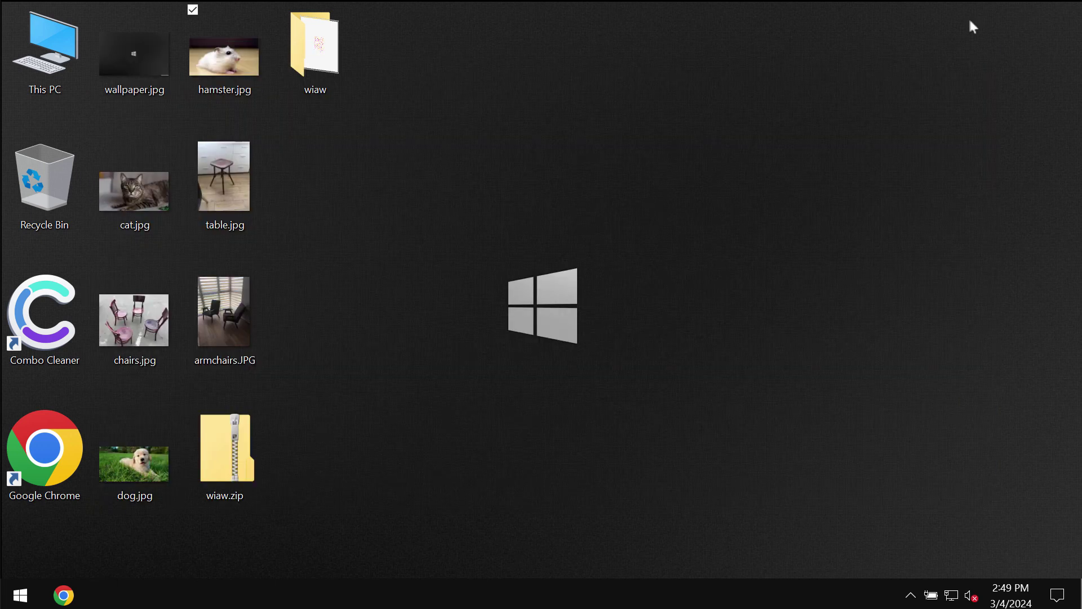
pyautogui.doubleClick(212, 303)
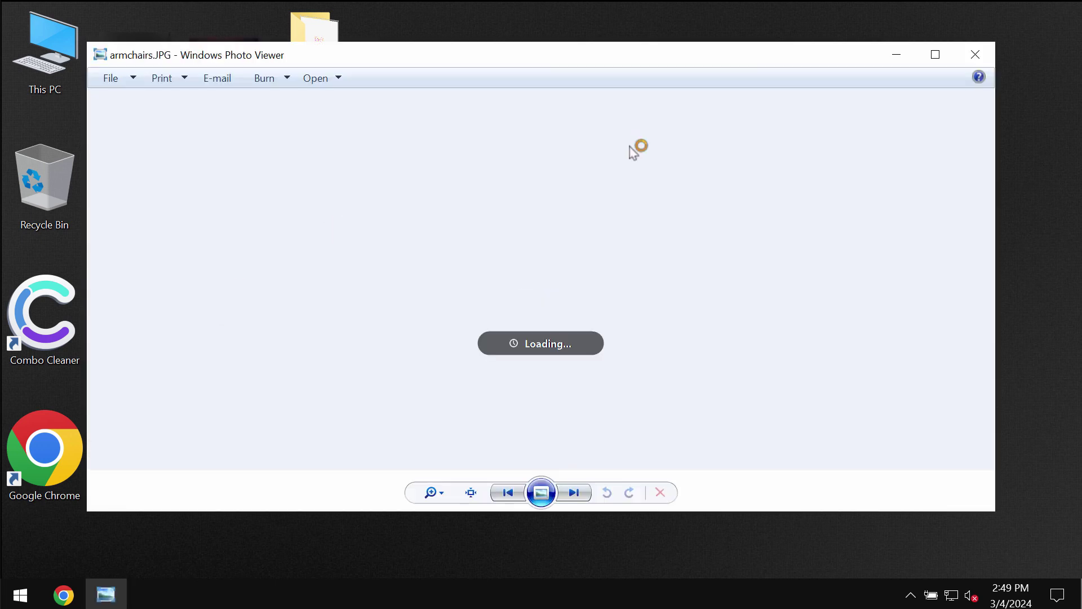
pyautogui.click(976, 55)
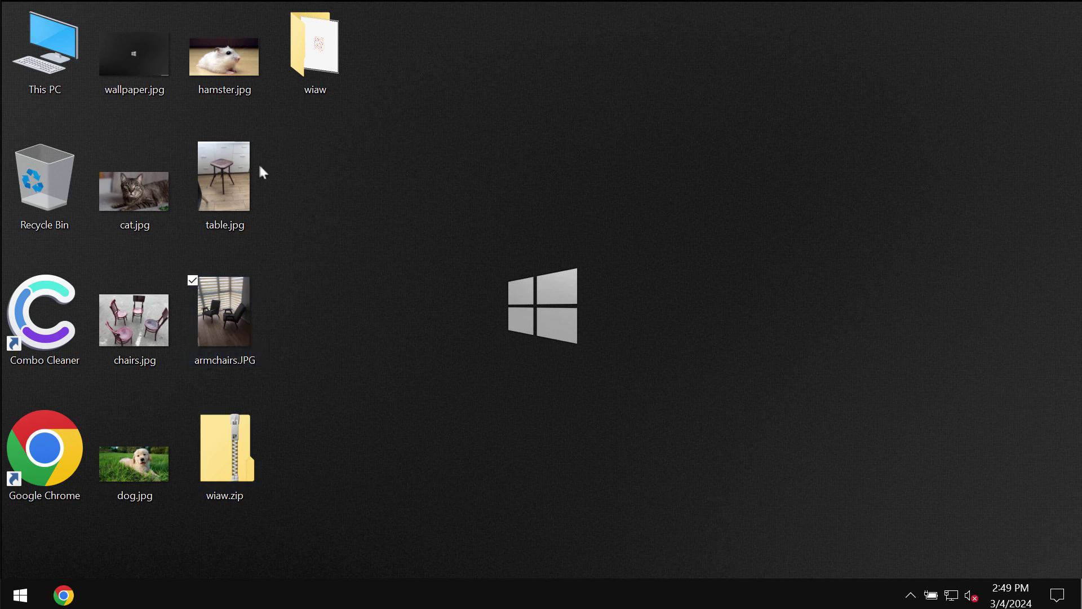
pyautogui.doubleClick(132, 471)
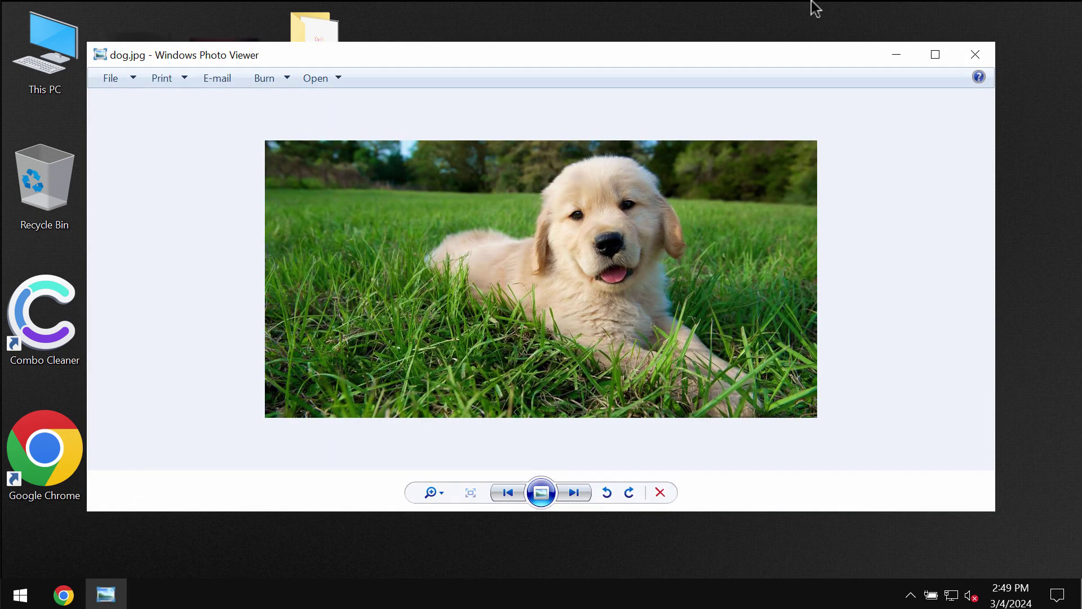
pyautogui.click(975, 54)
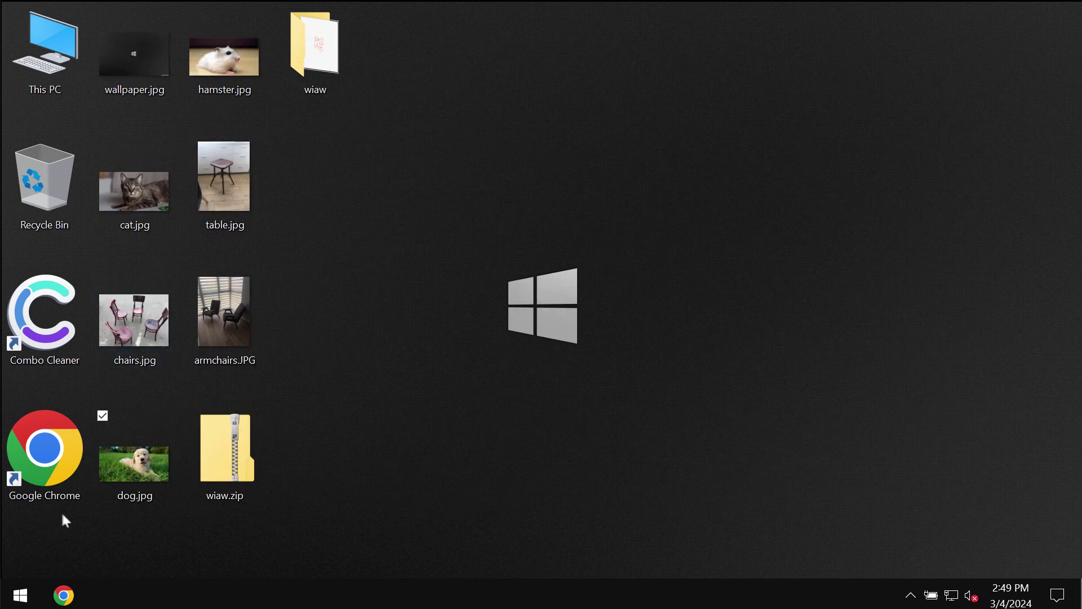
pyautogui.rightClick(19, 594)
pyautogui.moveTo(93, 551)
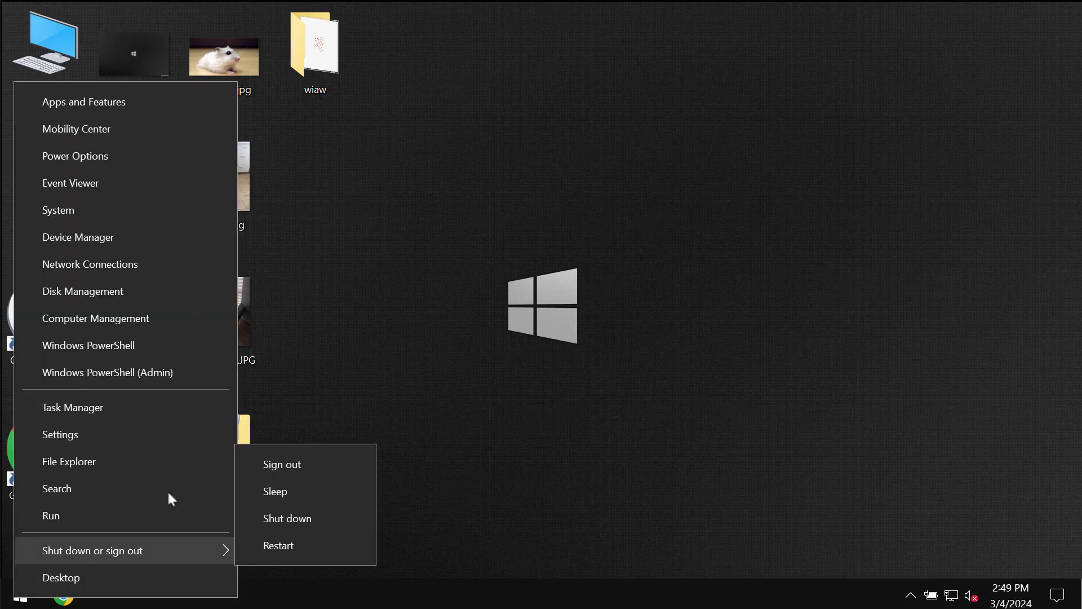
pyautogui.click(298, 457)
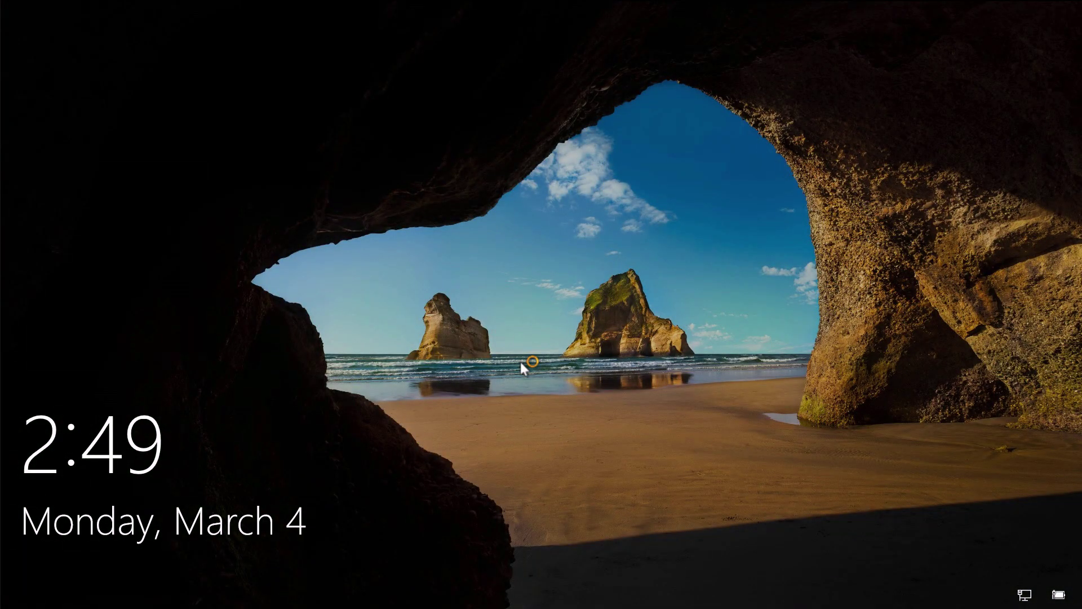
pyautogui.click(520, 362)
pyautogui.click(516, 371)
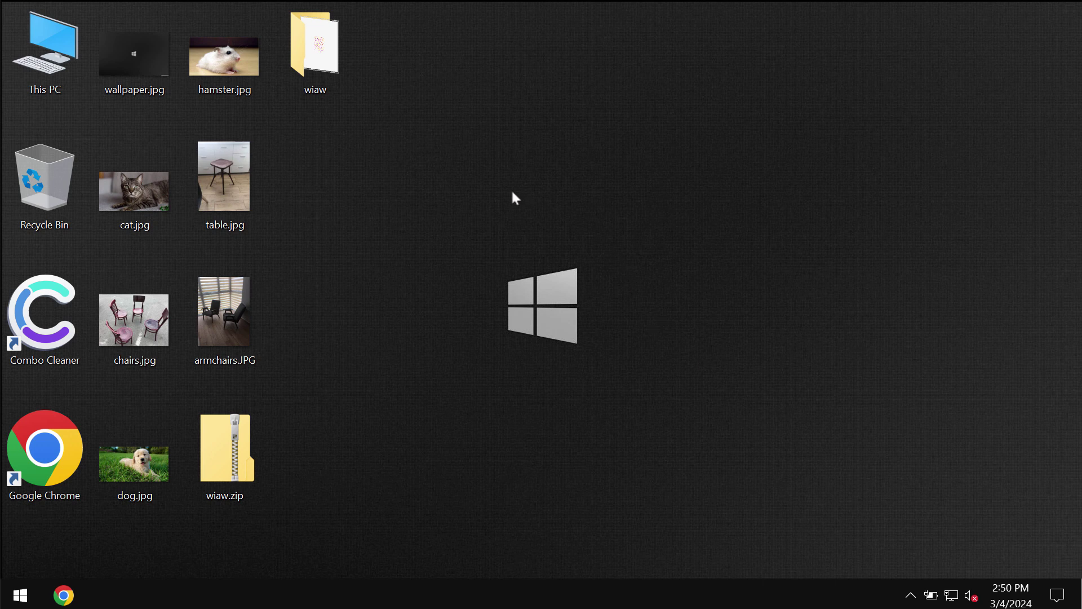
pyautogui.click(309, 91)
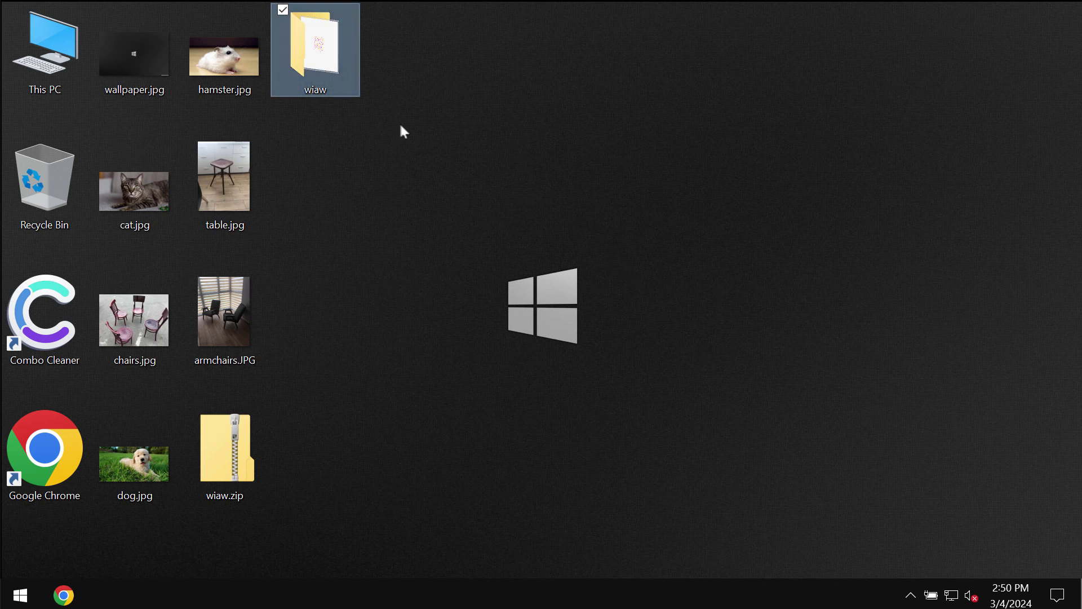
pyautogui.click(402, 134)
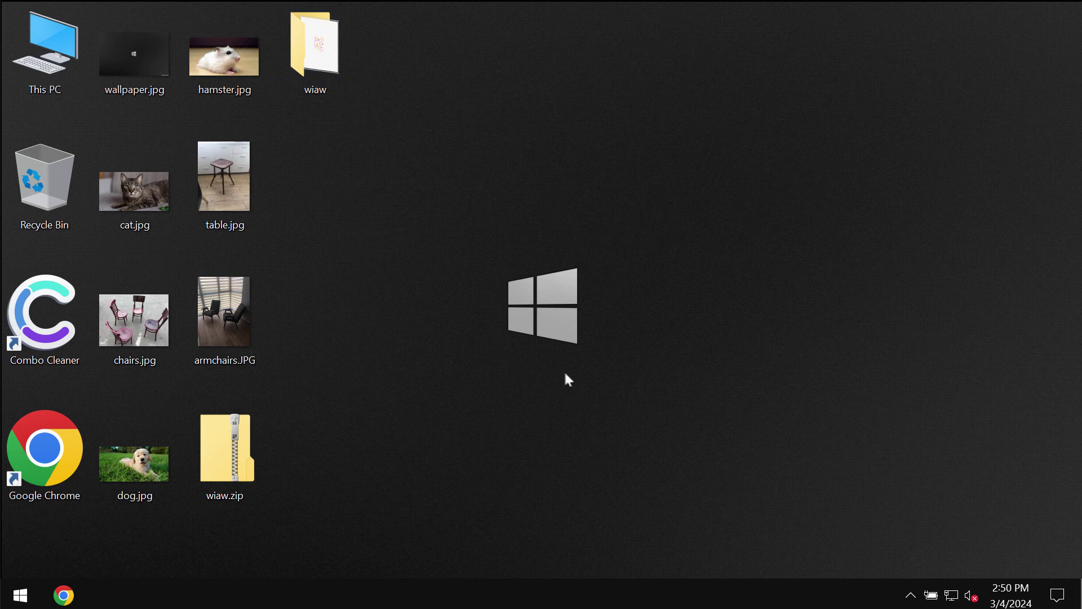
pyautogui.rightClick(570, 591)
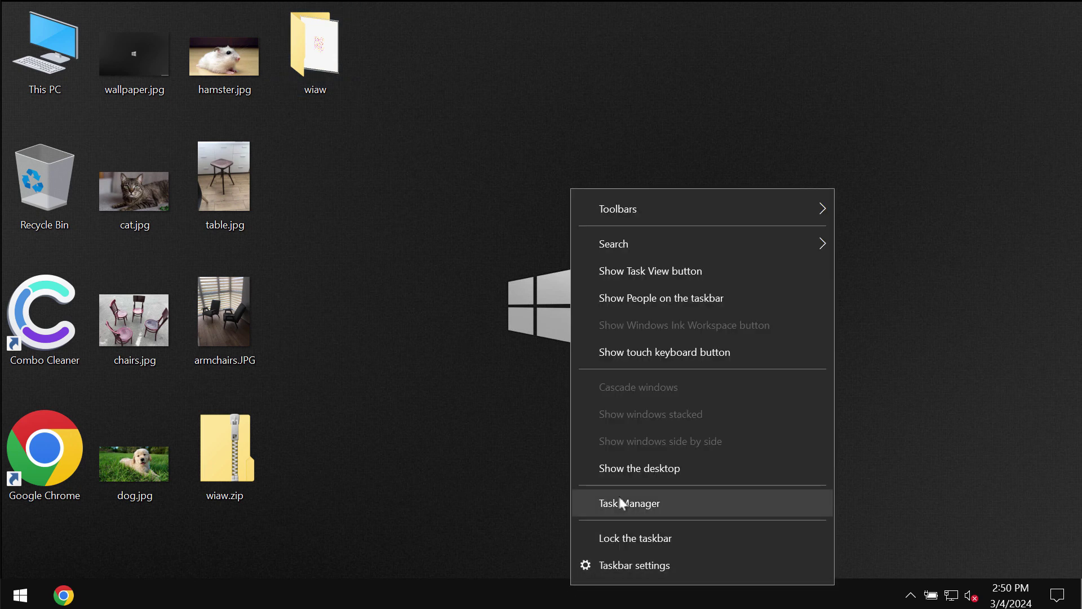
pyautogui.click(454, 400)
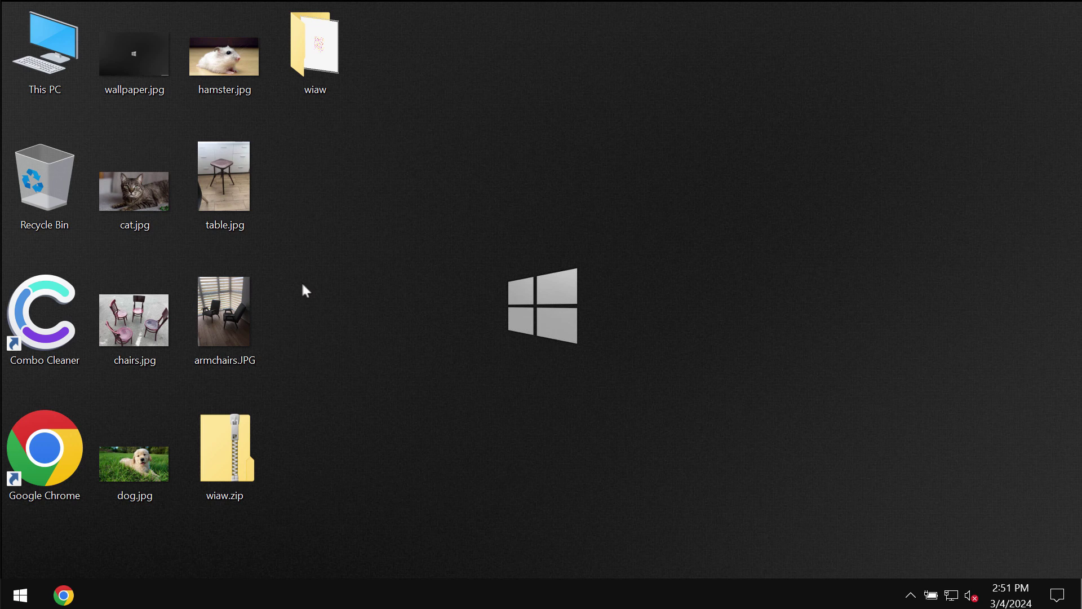
# - Inspect the unnamed suspicious background process in Task Manager, then close Task Manager
pyautogui.rightClick(498, 579)
pyautogui.click(537, 505)
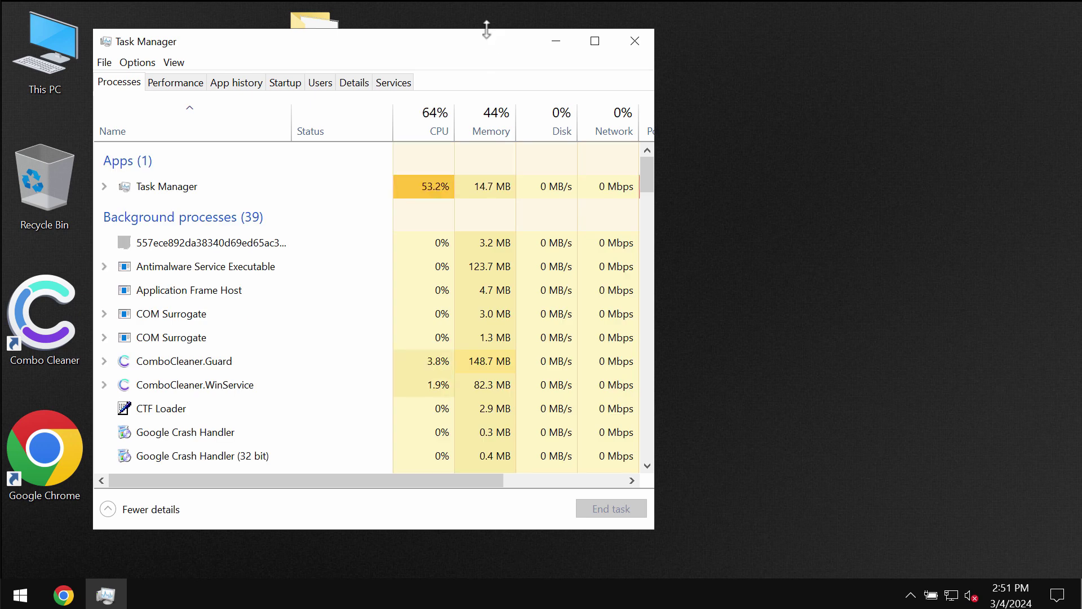
pyautogui.moveTo(581, 30); pyautogui.dragTo(827, 92)
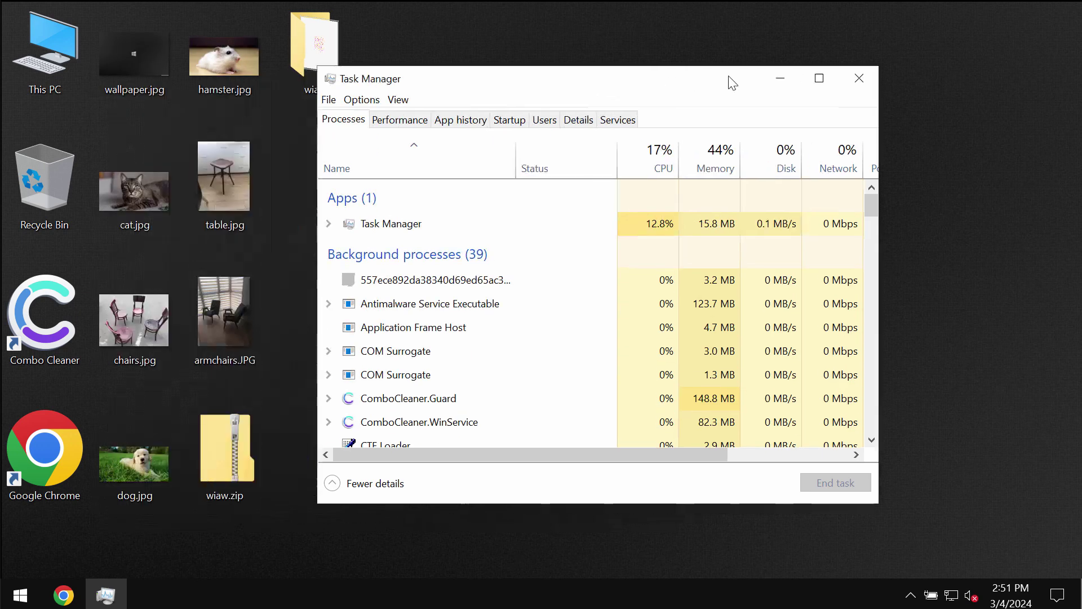
pyautogui.moveTo(504, 105); pyautogui.dragTo(798, 98)
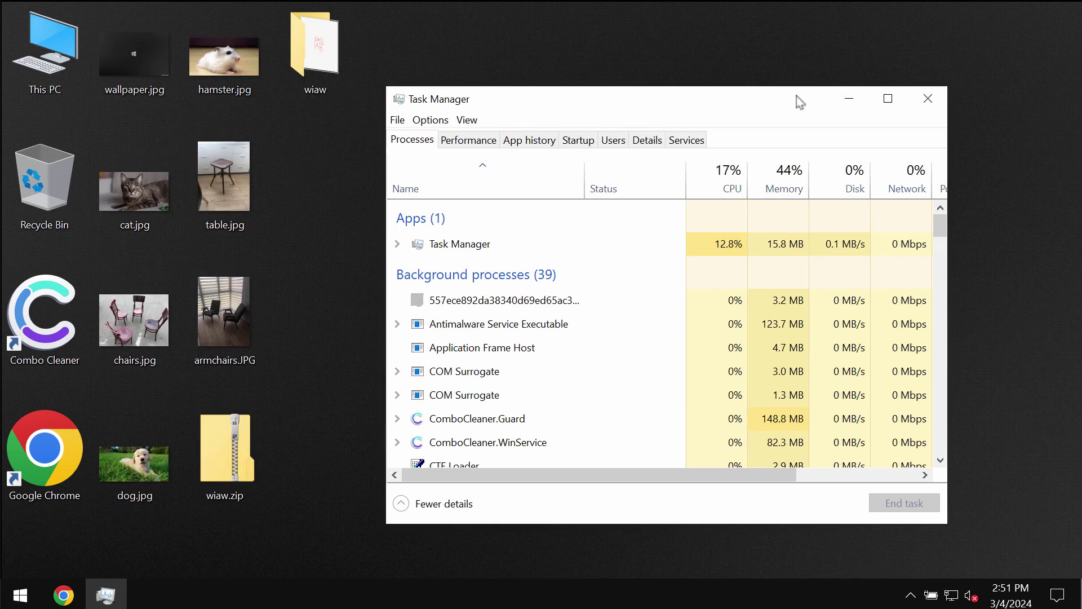
pyautogui.click(505, 306)
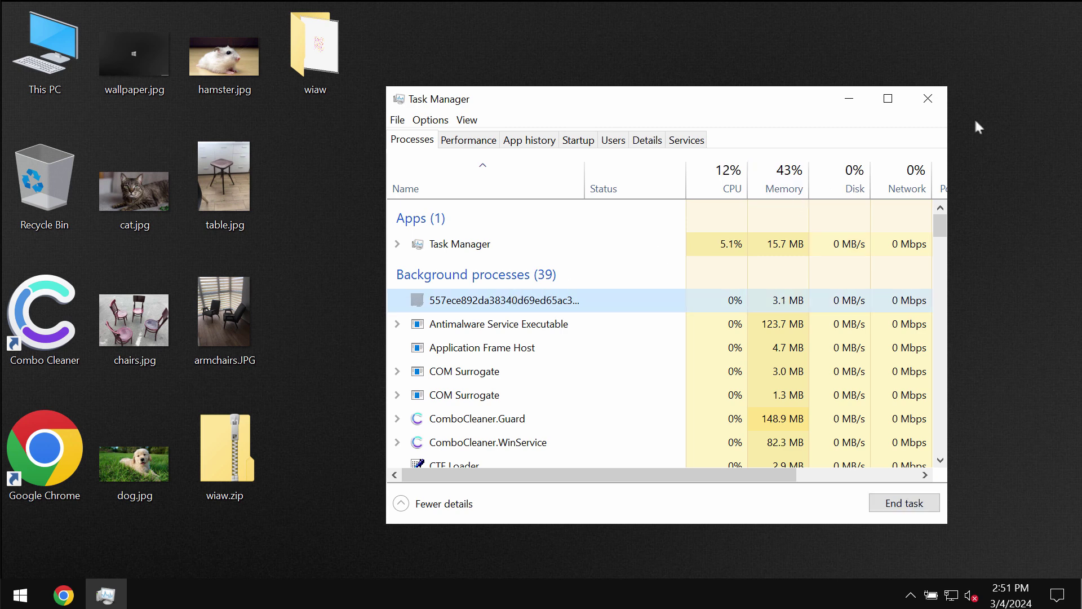
pyautogui.click(927, 99)
# - Launch Google Chrome from its desktop shortcut
pyautogui.click(225, 50)
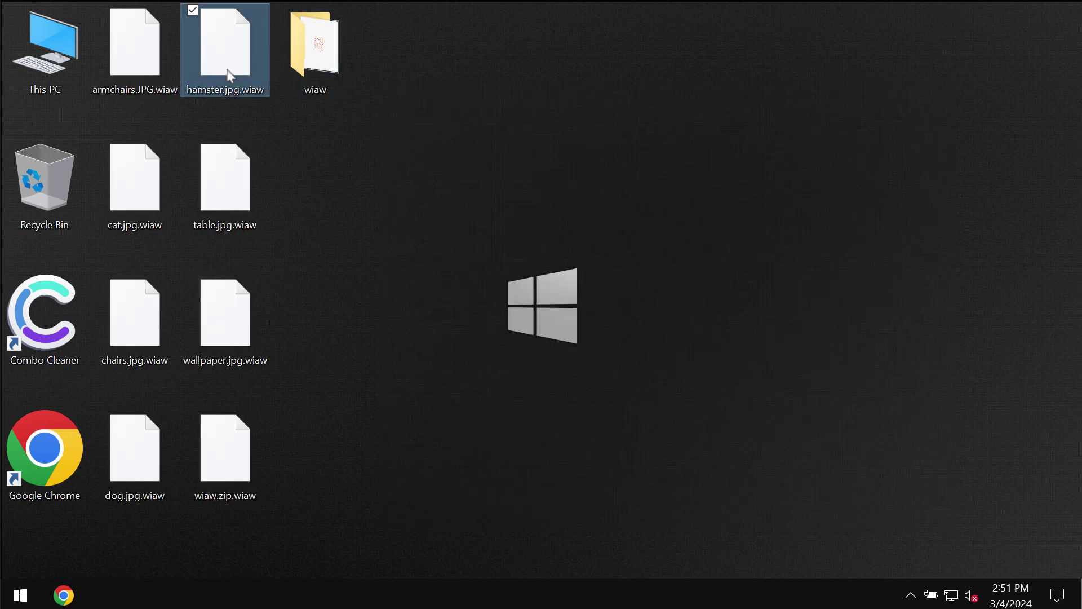
pyautogui.click(330, 288)
pyautogui.doubleClick(45, 449)
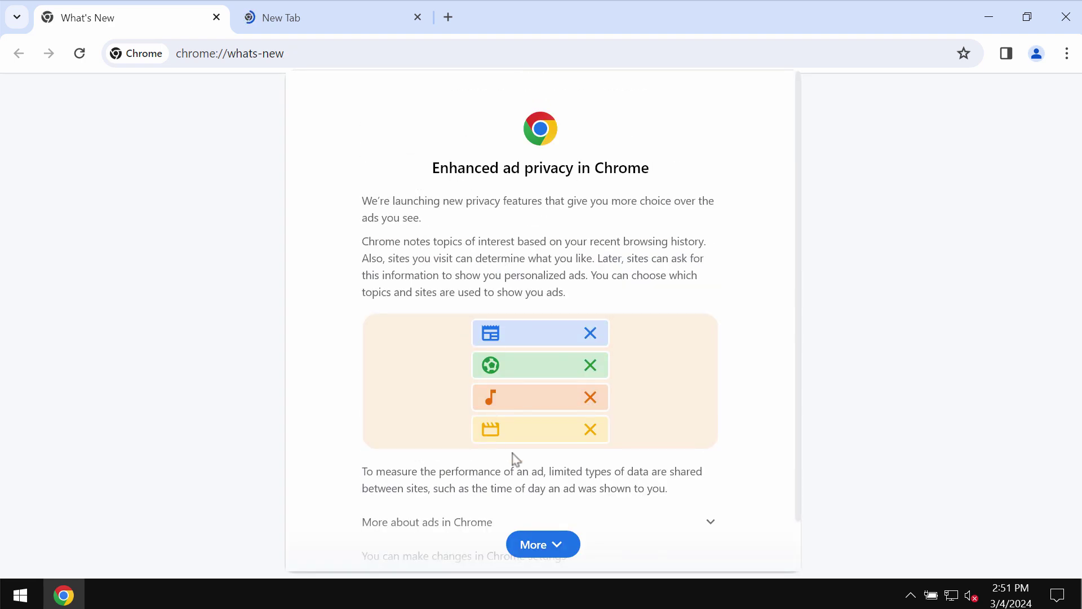
pyautogui.scroll(-2, 582, 520)
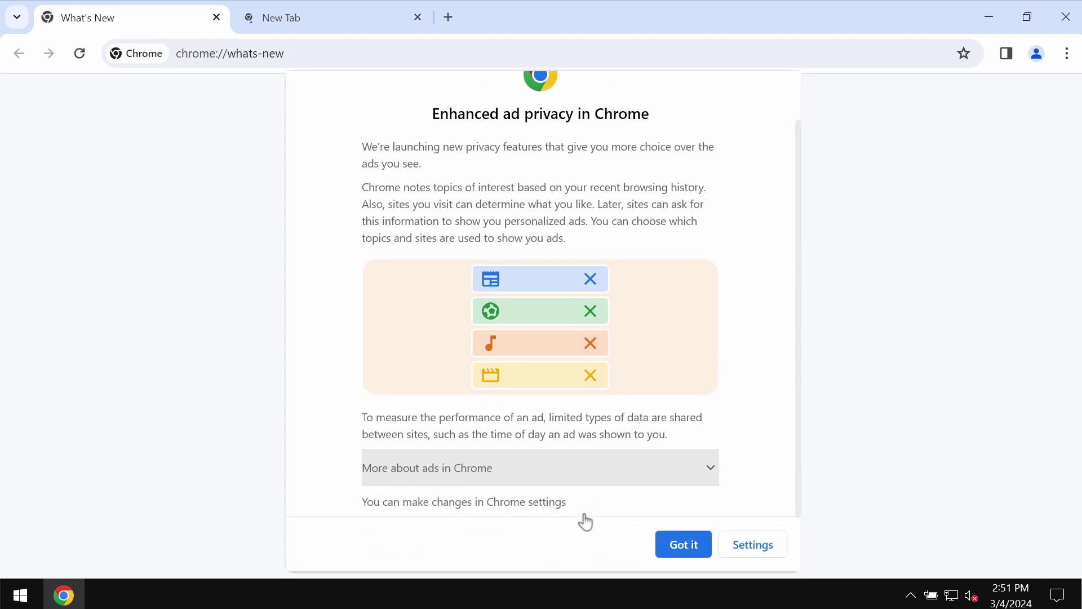
# - Dismiss Chrome's ad-privacy notice, go to combocleaner.com, and close the empty New Tab
pyautogui.click(670, 552)
pyautogui.click(443, 47)
pyautogui.hotkey('ctrl', 'a')
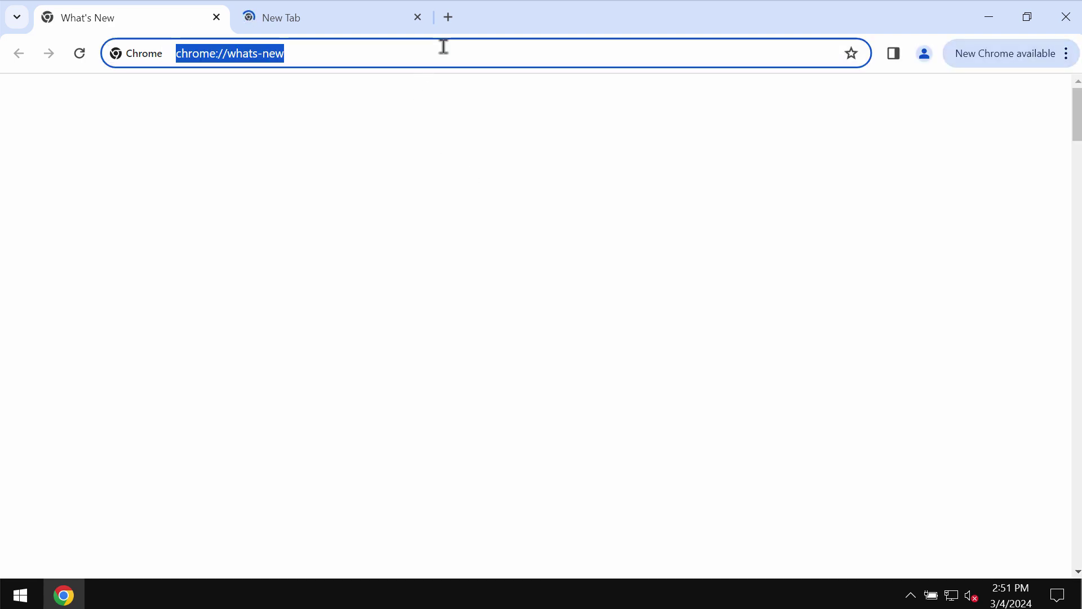
pyautogui.write('c')
pyautogui.press('Return')
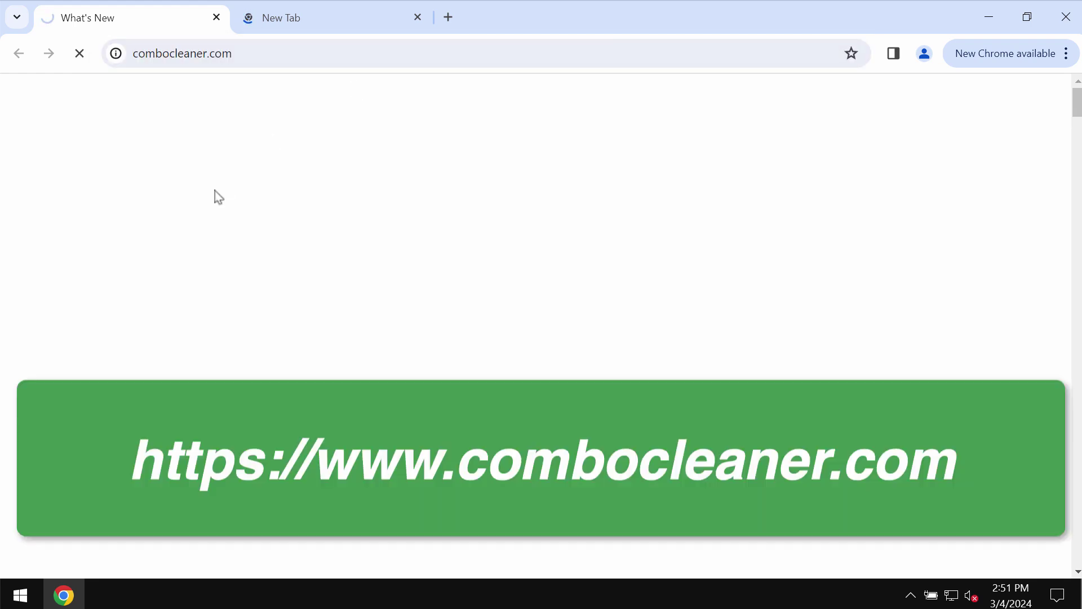
pyautogui.click(417, 17)
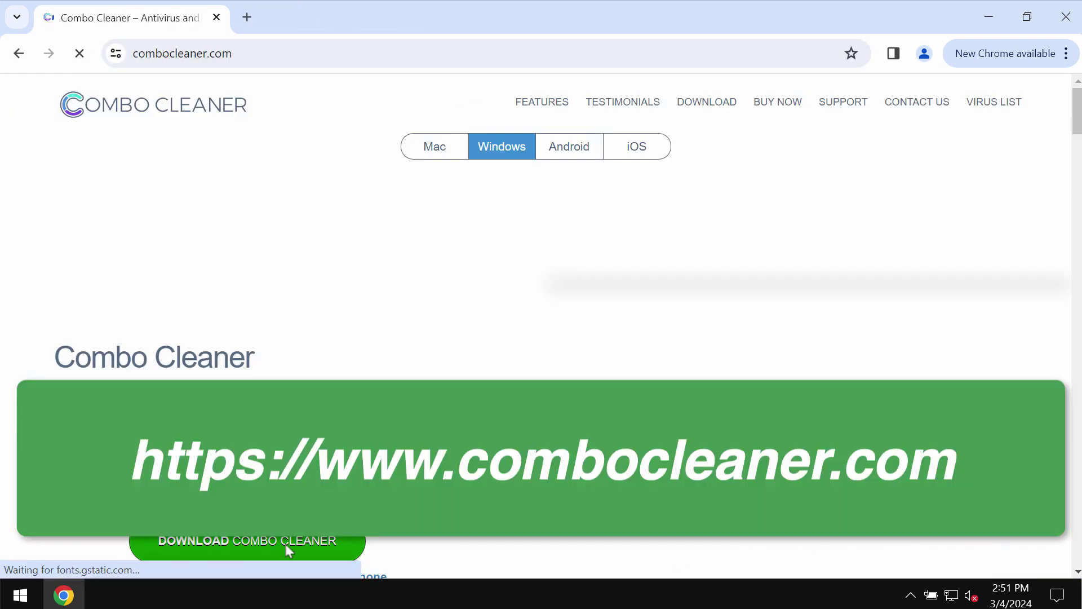
# - Minimise Chrome, launch Combo Cleaner from its desktop shortcut and start a Quick Scan
pyautogui.click(978, 14)
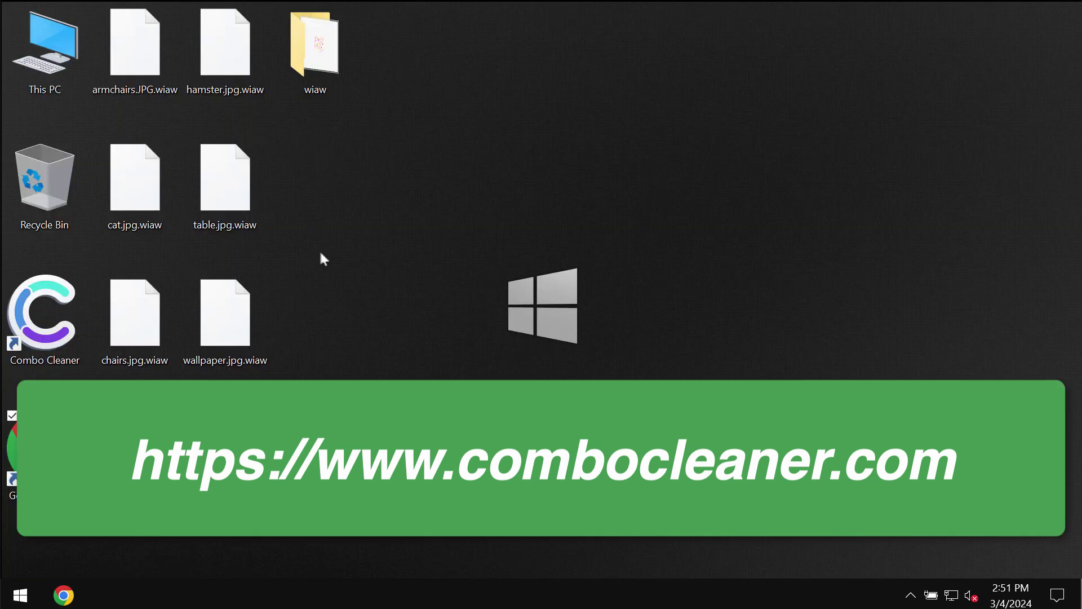
pyautogui.click(62, 318)
pyautogui.doubleClick(61, 318)
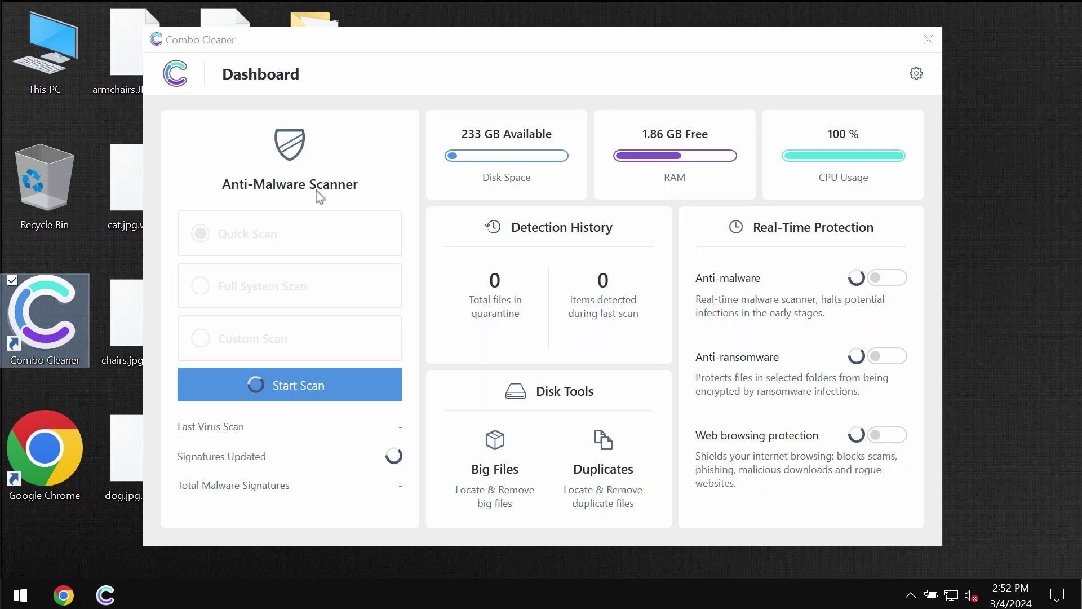
pyautogui.click(292, 387)
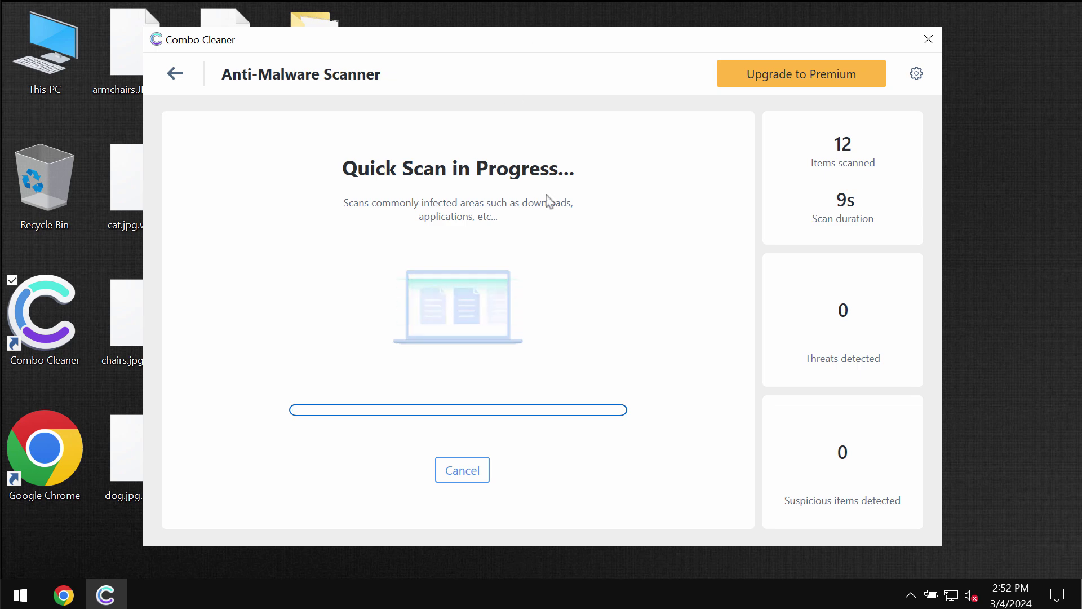
# - View the Anti-Ransomware page in Combo Cleaner Settings, then leave Settings
pyautogui.click(916, 73)
pyautogui.click(465, 127)
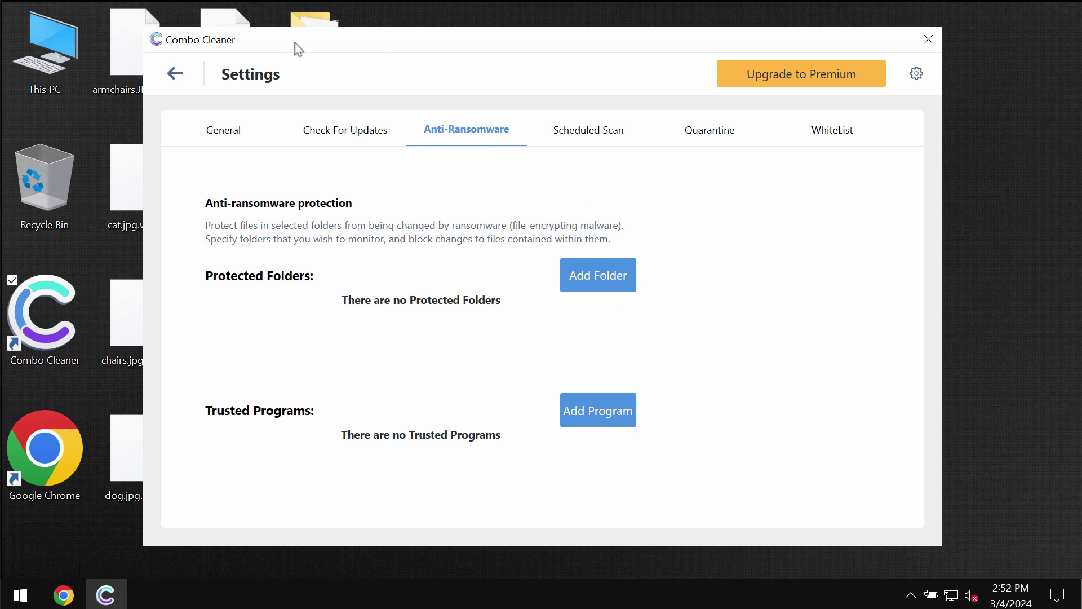
pyautogui.click(178, 81)
# - Return to the running quick scan and open the Upgrade to Premium page
pyautogui.click(338, 383)
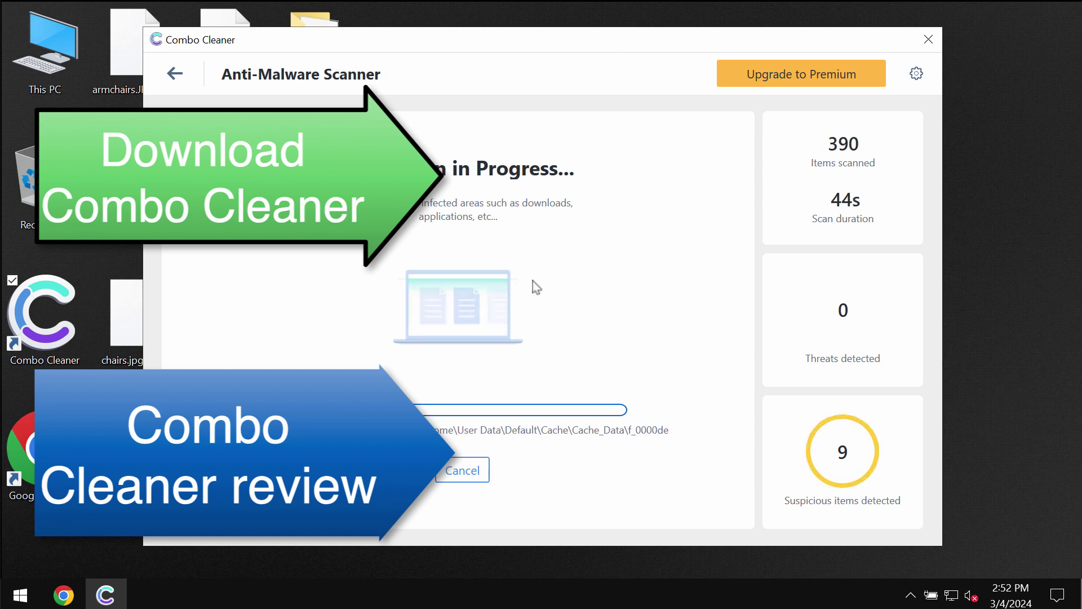
pyautogui.click(785, 82)
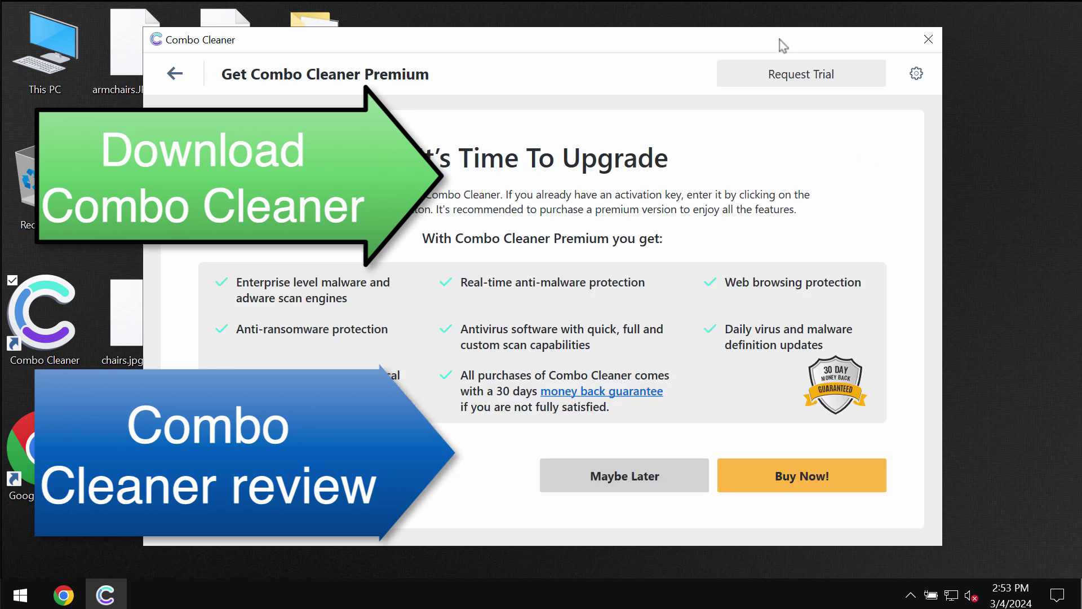